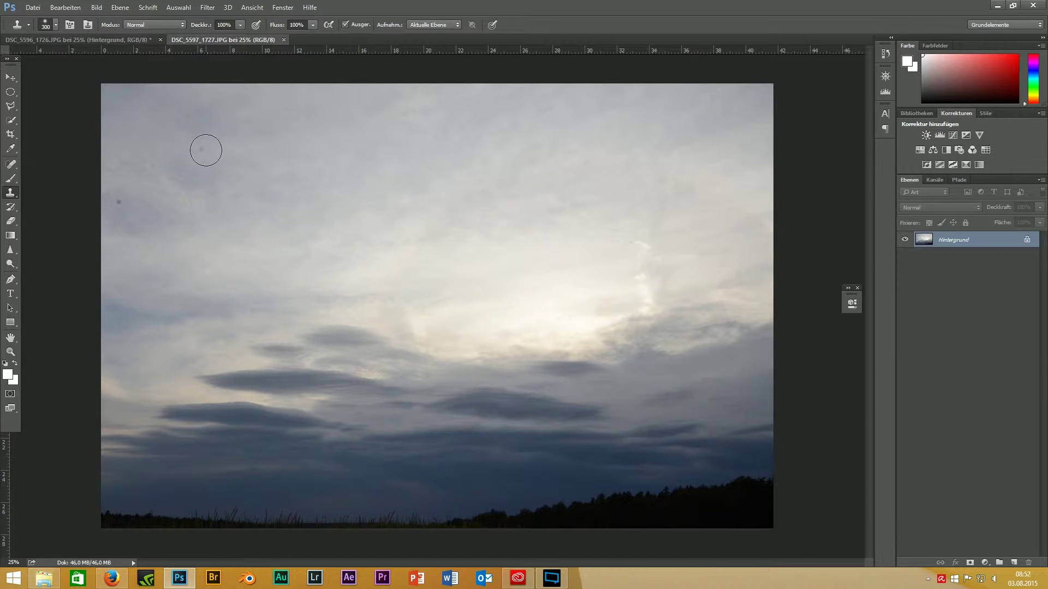
# Clone clean cloud texture over the dark dust spots in the upper-left sky of DSC_5597_1727.JPG.
pyautogui.click(206, 150)
pyautogui.click(118, 199)
pyautogui.keyDown('alt'); pyautogui.click(416, 231); pyautogui.keyUp('alt')
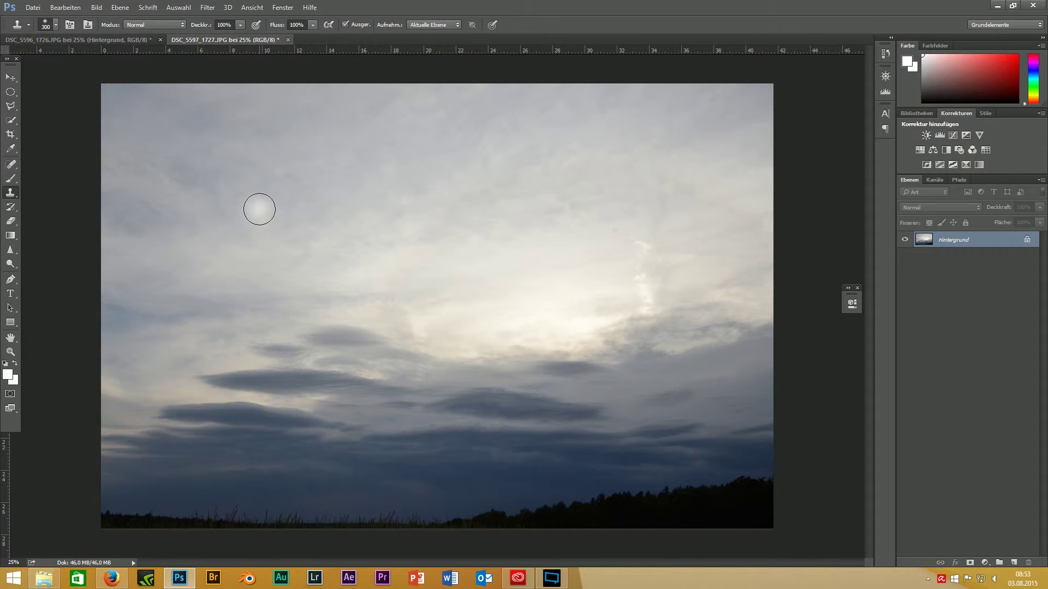
# Open DSC_5594_1724 from the 20150722 folder in Photoshop.
pyautogui.click(44, 578)
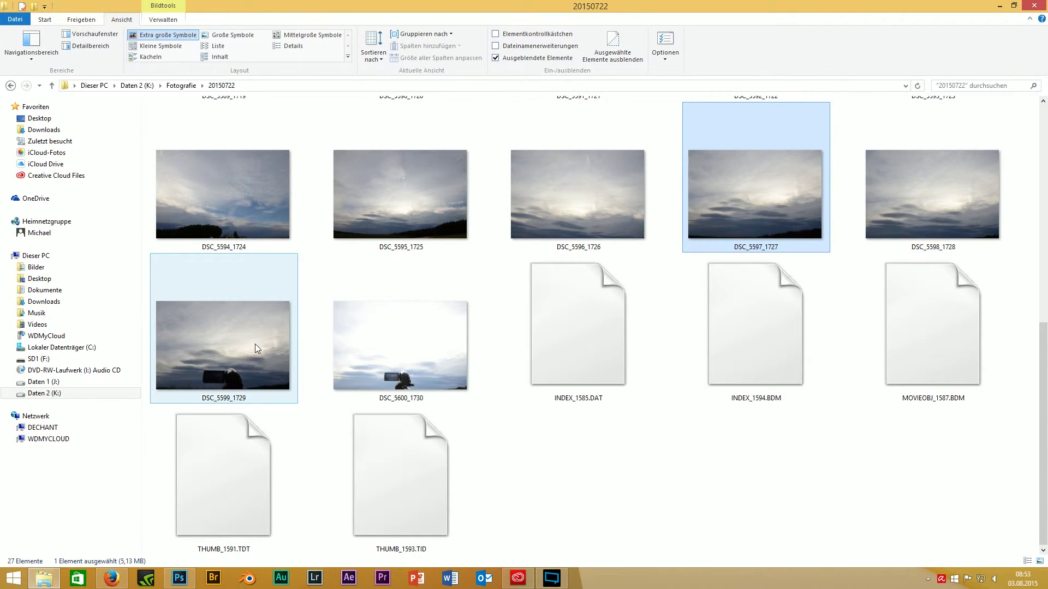
pyautogui.doubleClick(261, 206)
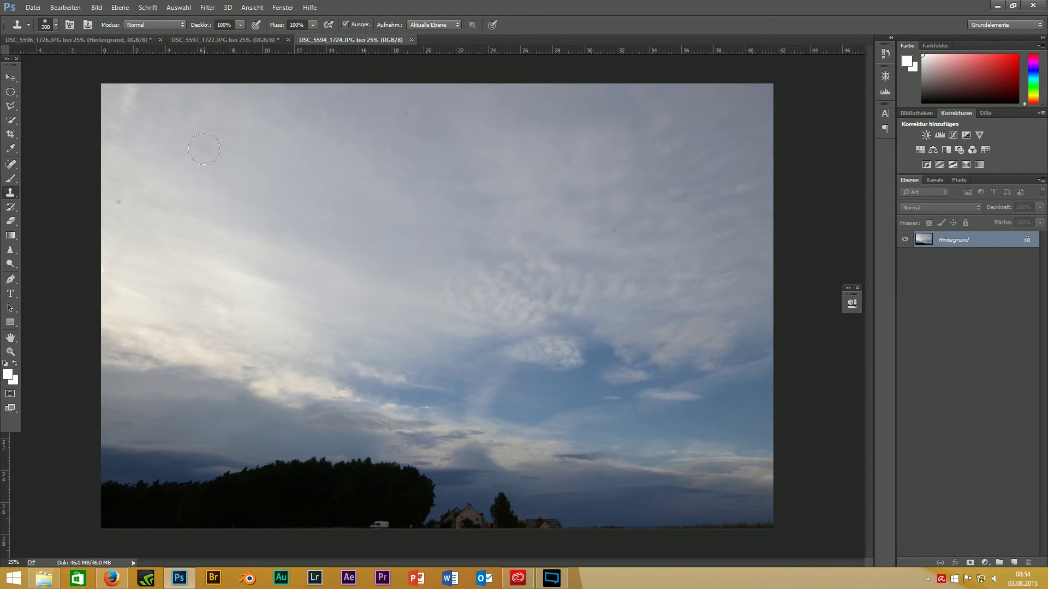
# Switch the stamp tool group to the Clone Stamp (Kopierstempel) tool.
pyautogui.click(302, 271)
pyautogui.rightClick(9, 193)
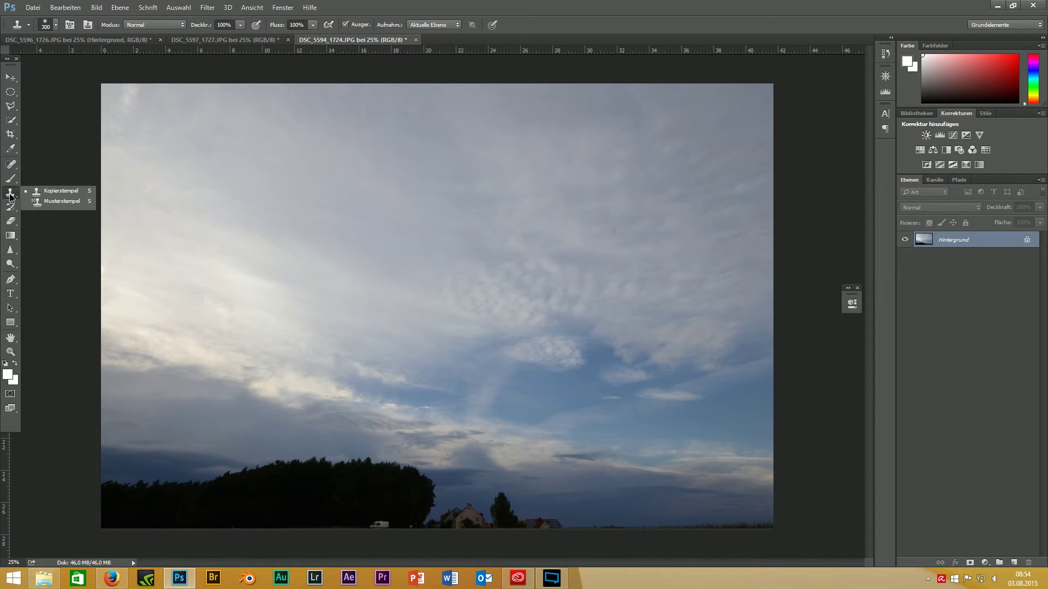
pyautogui.click(60, 191)
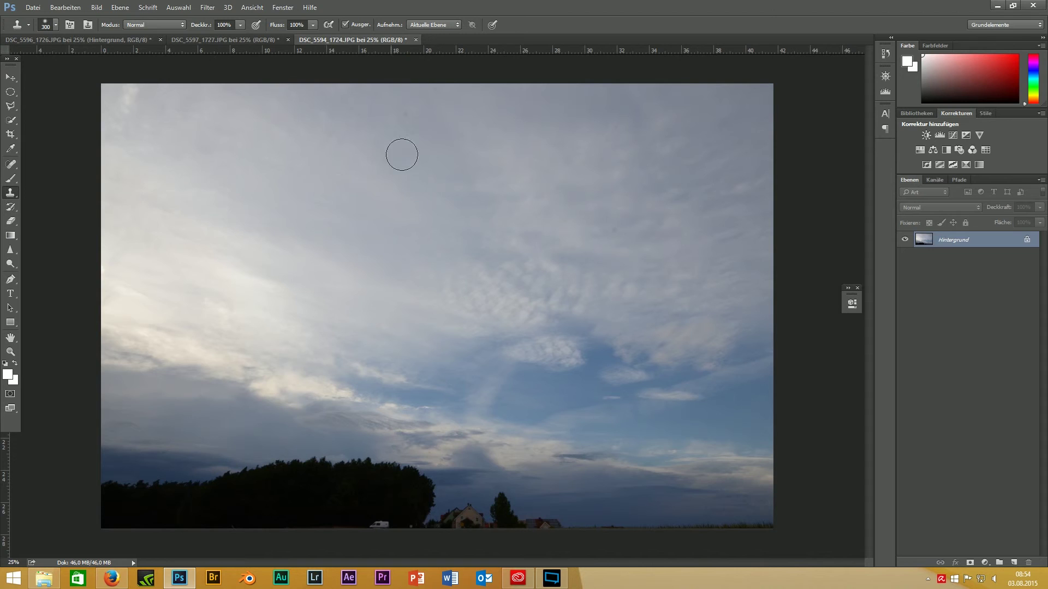
# Clone nearby clean sky over the small dark specks in the upper sky of DSC_5594_1724.JPG.
pyautogui.keyDown('alt'); pyautogui.click(432, 114); pyautogui.keyUp('alt')
pyautogui.click(404, 113)
pyautogui.keyDown('alt'); pyautogui.click(449, 136); pyautogui.keyUp('alt')
pyautogui.moveTo(427, 132); pyautogui.dragTo(435, 98)
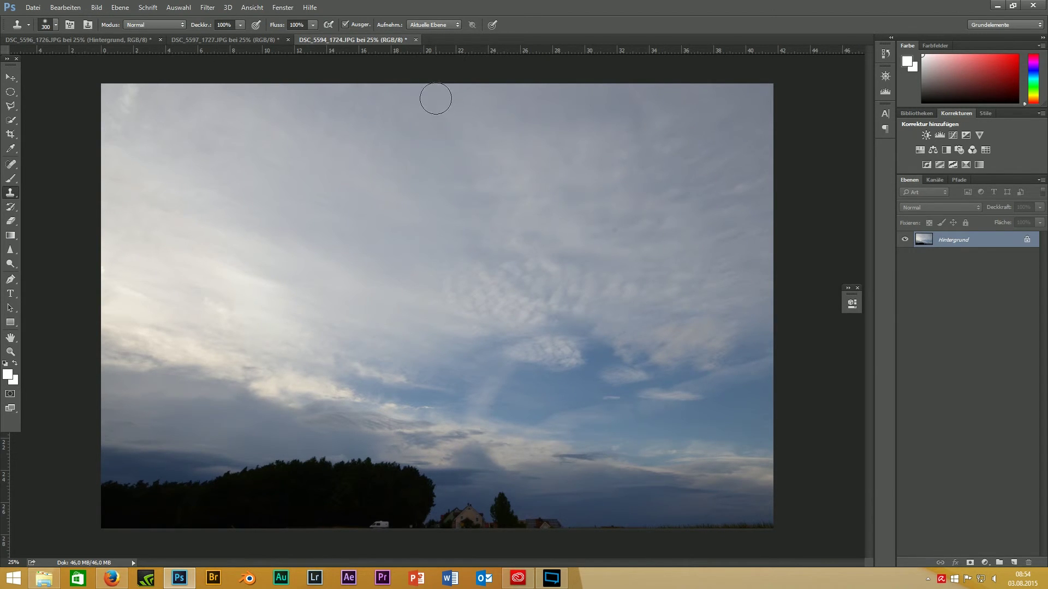
pyautogui.keyDown('alt'); pyautogui.click(630, 230); pyautogui.keyUp('alt')
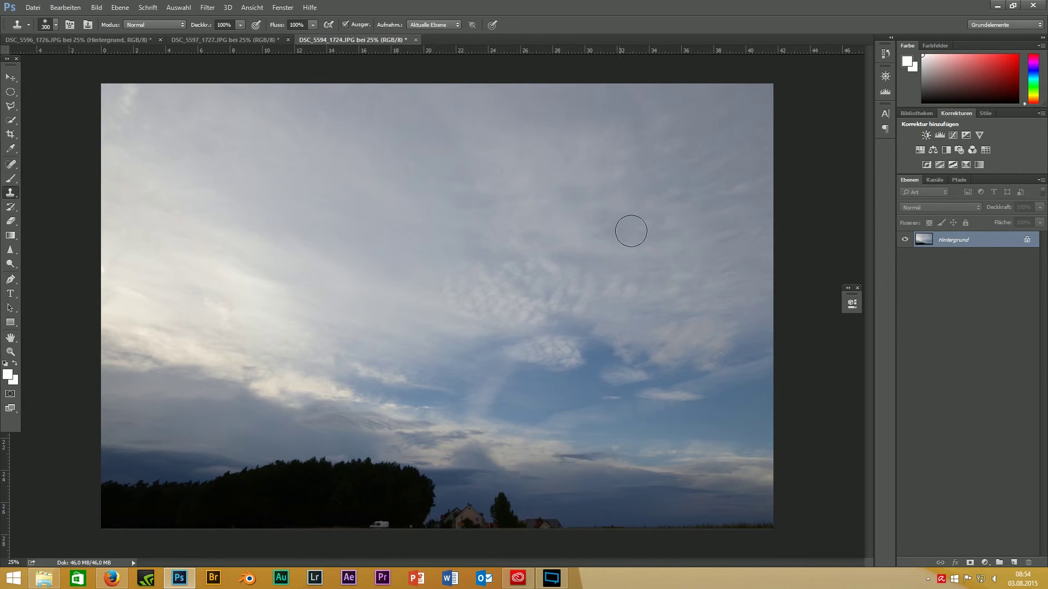